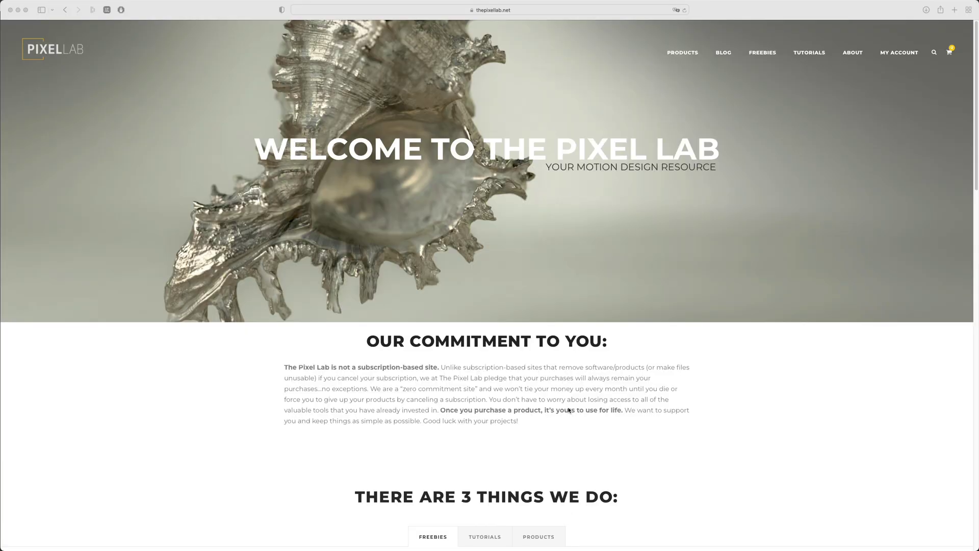
# - Bring the browser window into focus and scroll through its page
pyautogui.click(562, 388)
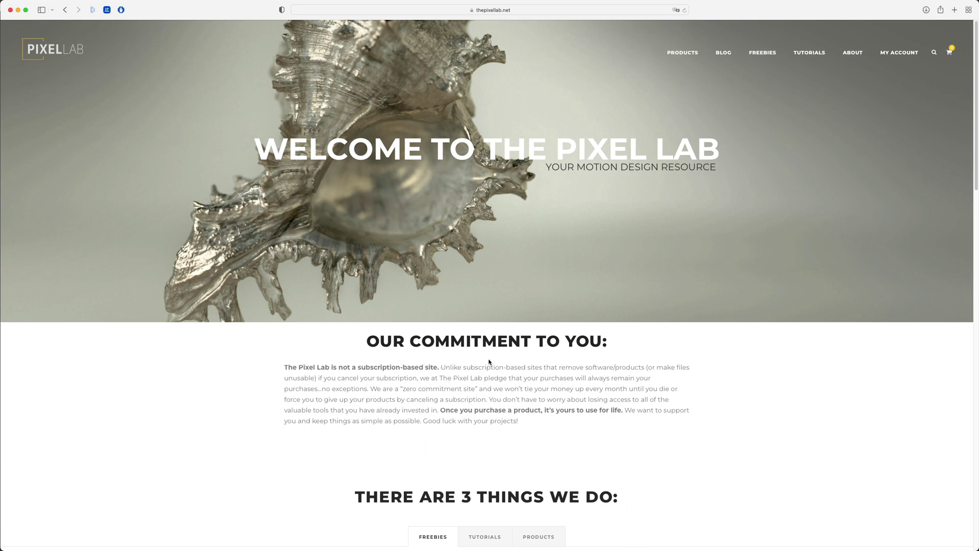
pyautogui.scroll(-10, 488, 362)
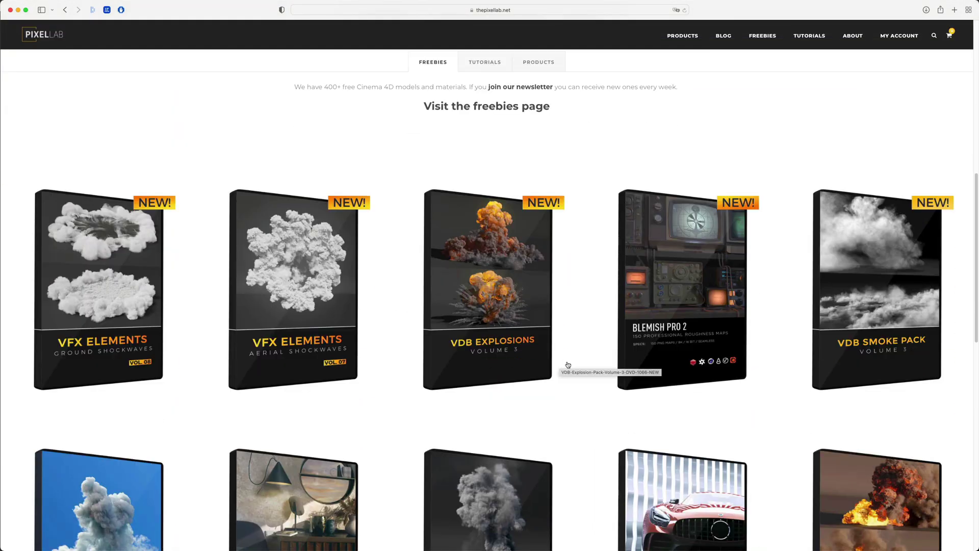
pyautogui.scroll(-8, 568, 365)
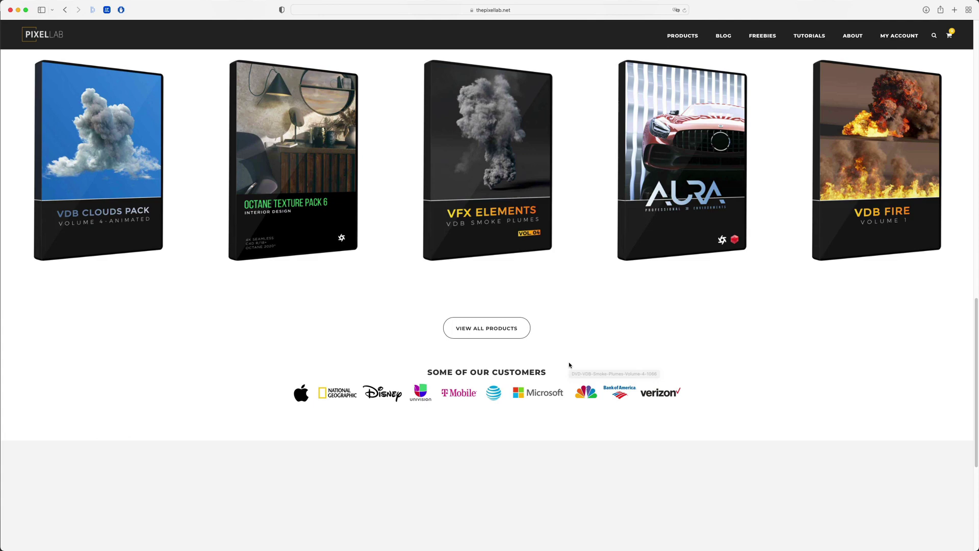
pyautogui.scroll(6, 569, 364)
pyautogui.scroll(14, 570, 365)
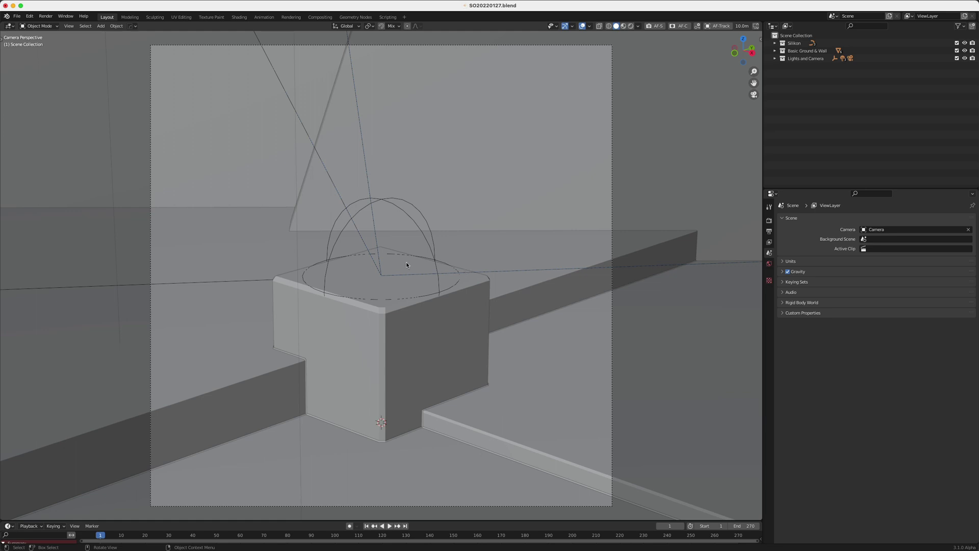
# - Import all .vdb files from Downloads/portal_014_Low_Res as an OpenVDB volume
pyautogui.hotkey('shift', 'a')
pyautogui.moveTo(403, 261)
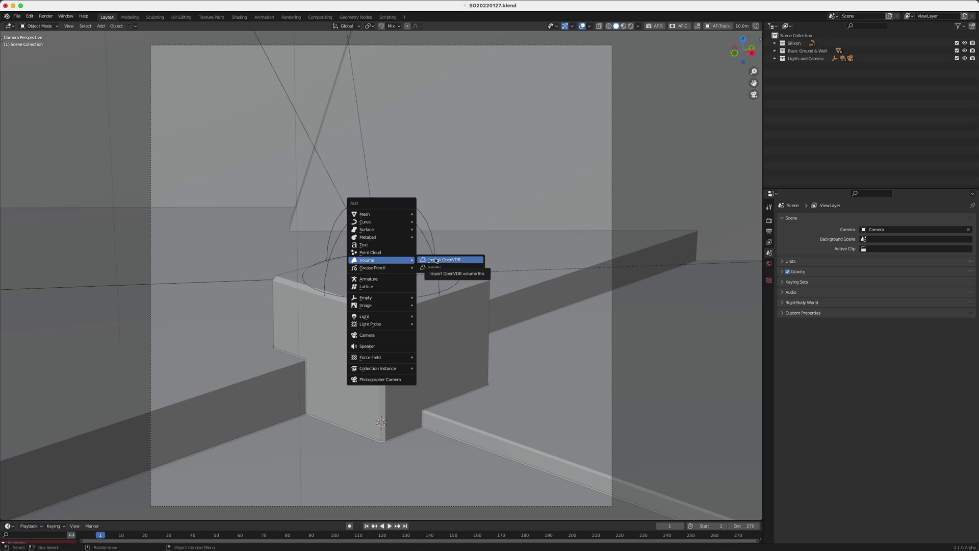
pyautogui.click(465, 261)
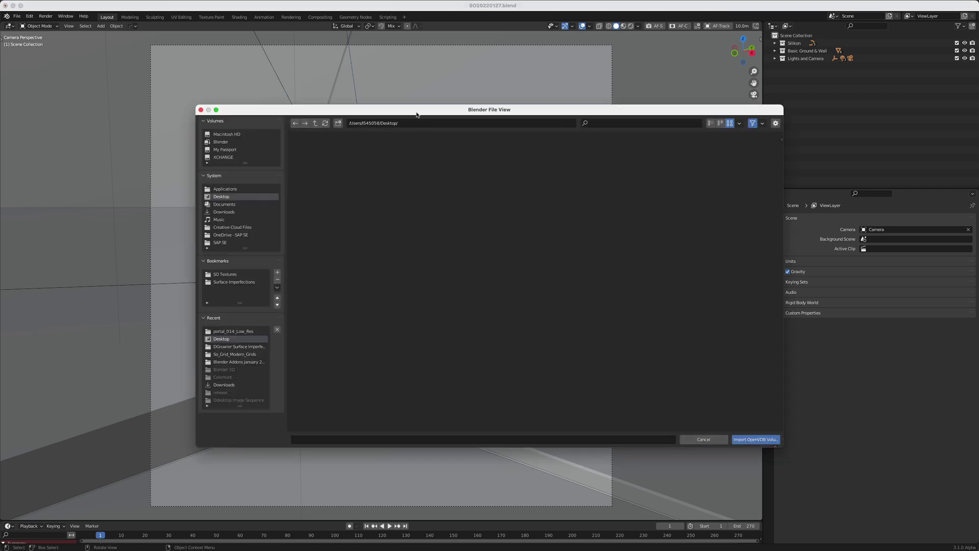
pyautogui.moveTo(419, 109); pyautogui.dragTo(349, 109)
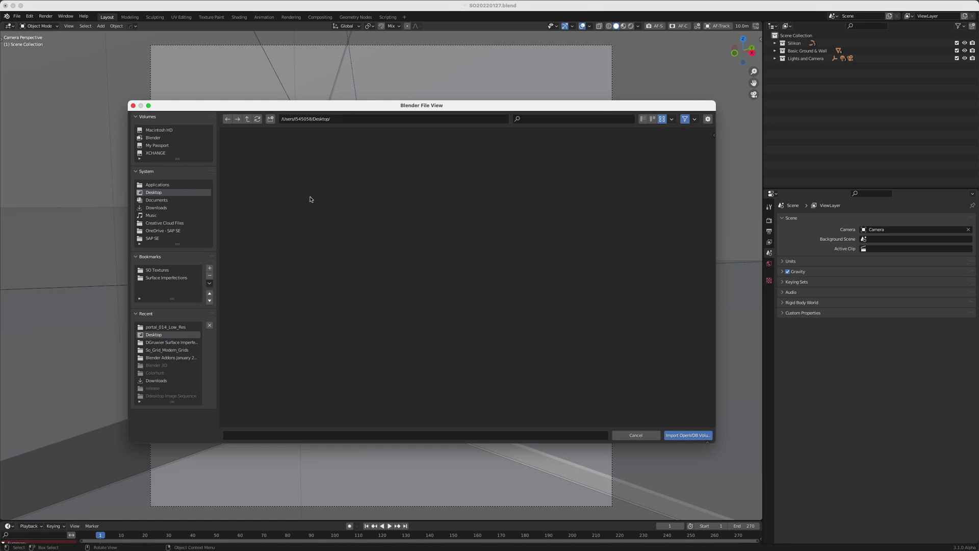
pyautogui.click(166, 208)
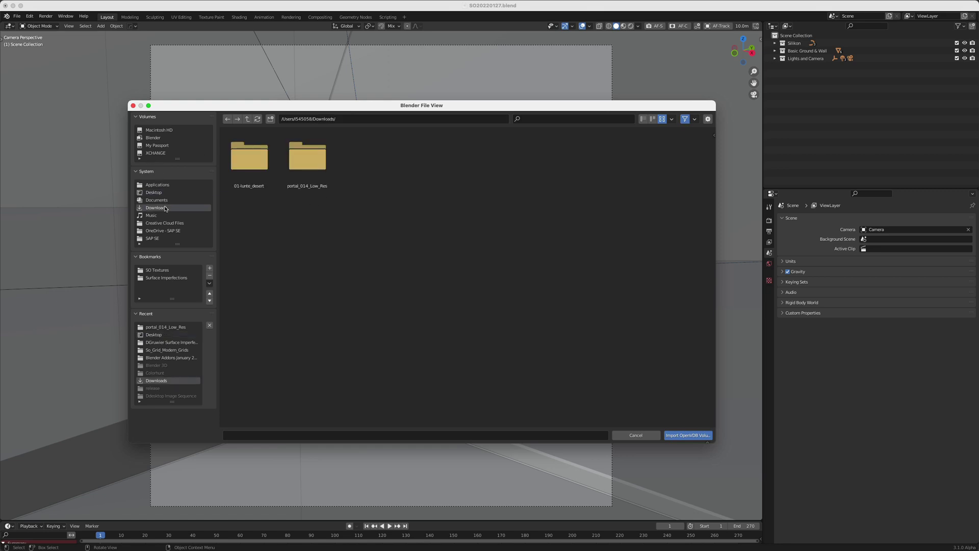
pyautogui.doubleClick(311, 167)
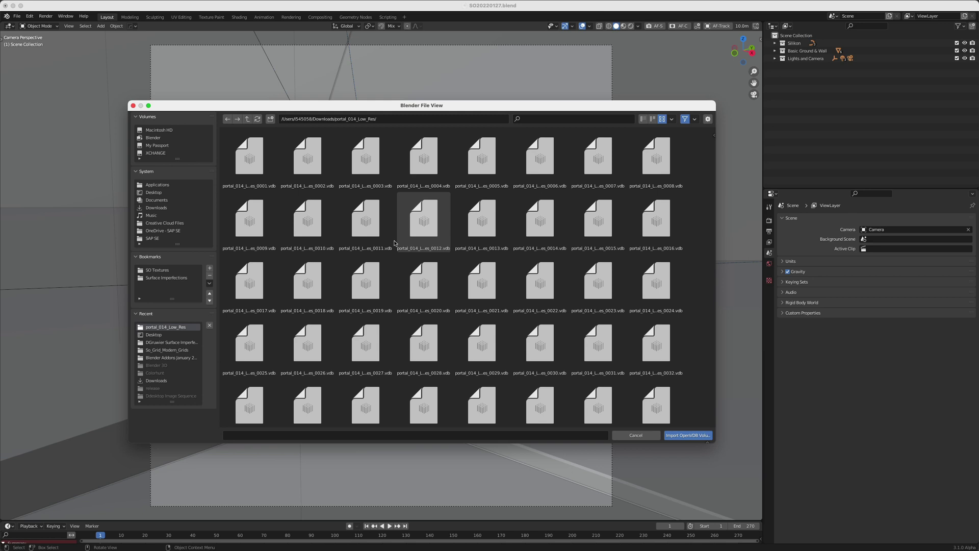
pyautogui.press('a')
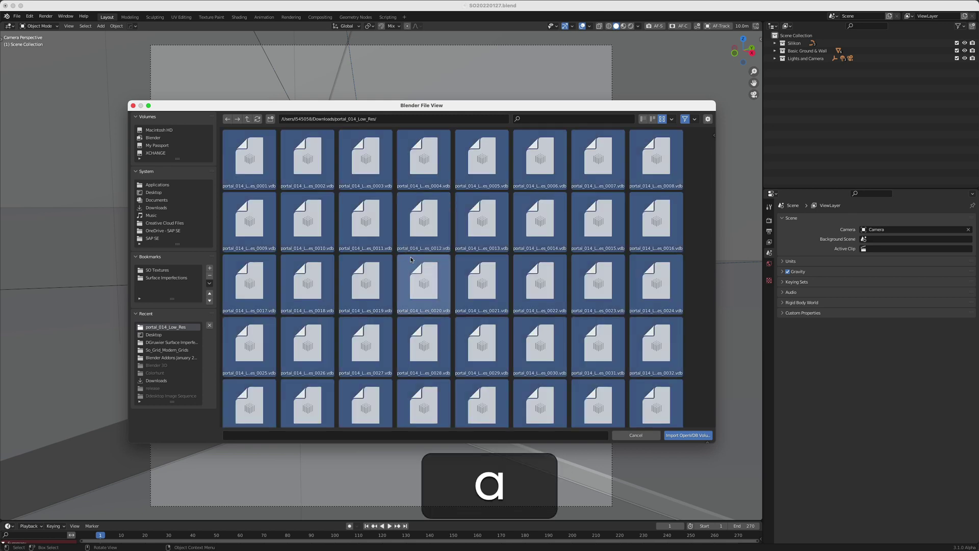
pyautogui.click(681, 438)
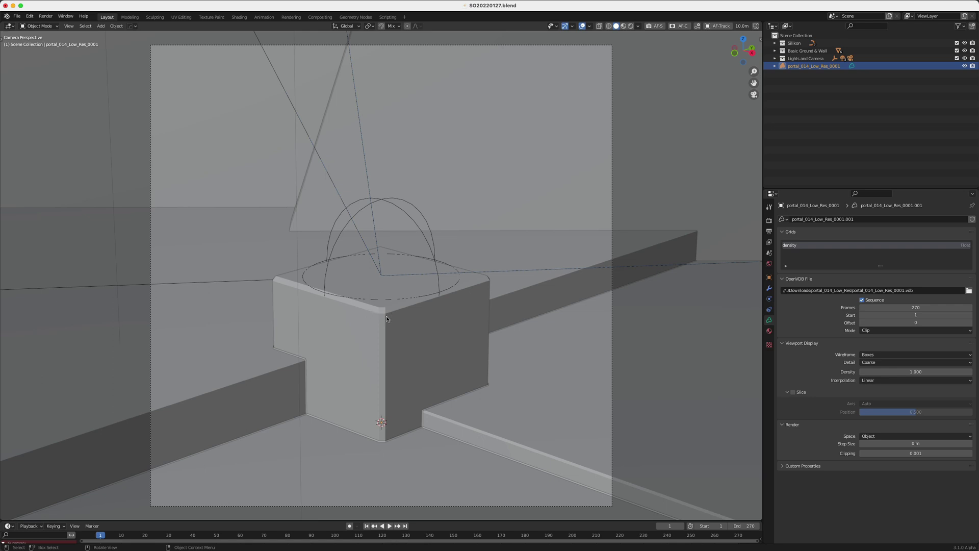
# - Preview the smoke animation, stop at frame 85, and scale the volume down
pyautogui.press('space')
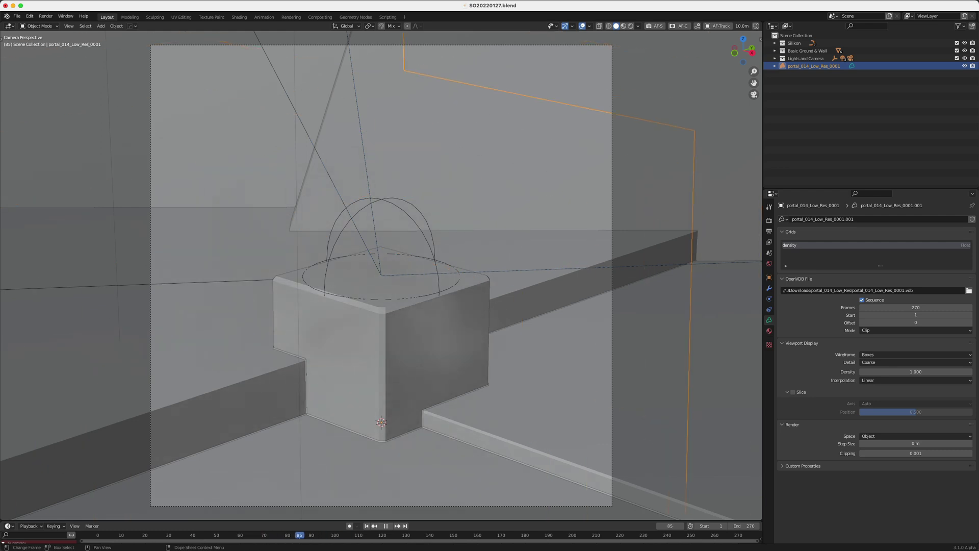
pyautogui.press('space')
pyautogui.press('s')
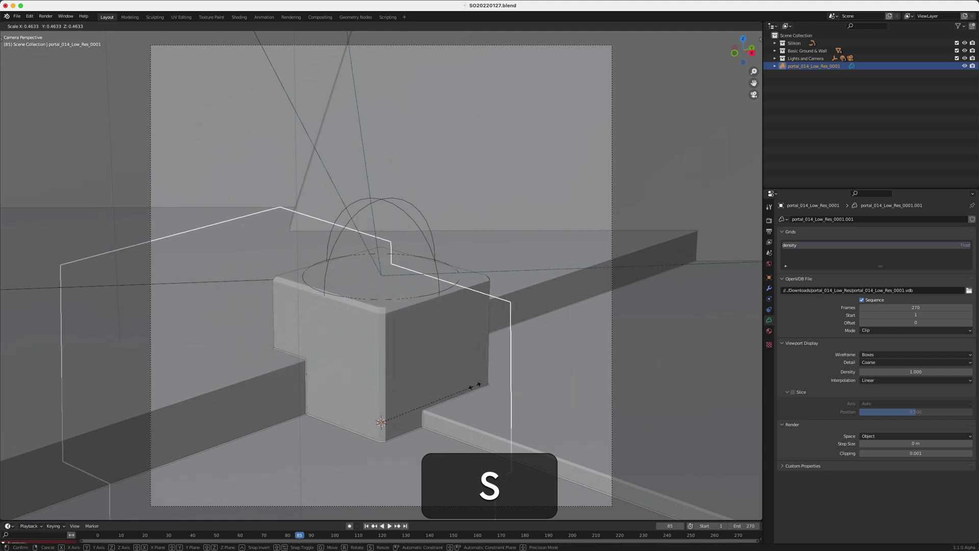
pyautogui.click(419, 395)
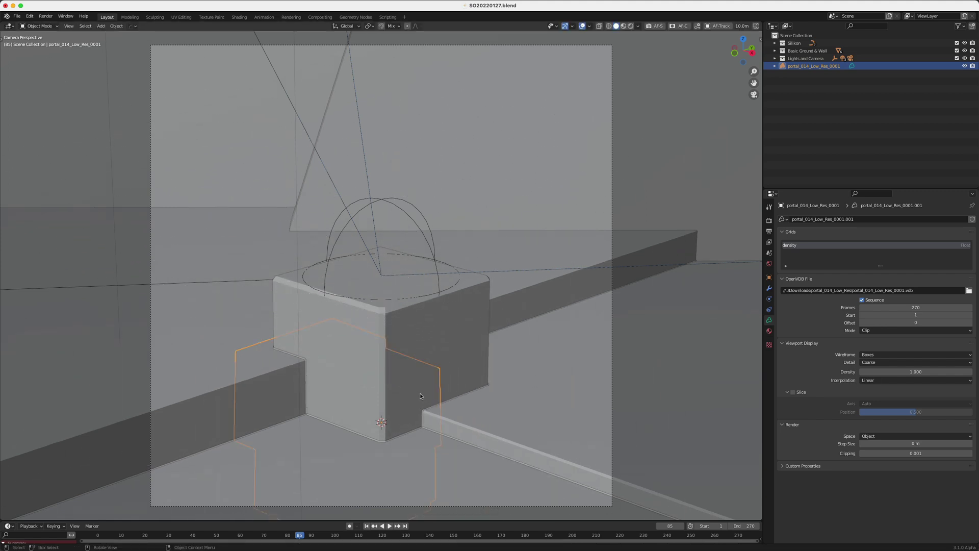
# - Raise the smoke volume above the cube and snap-rotate it around the Z axis
pyautogui.press('g')
pyautogui.press('z')
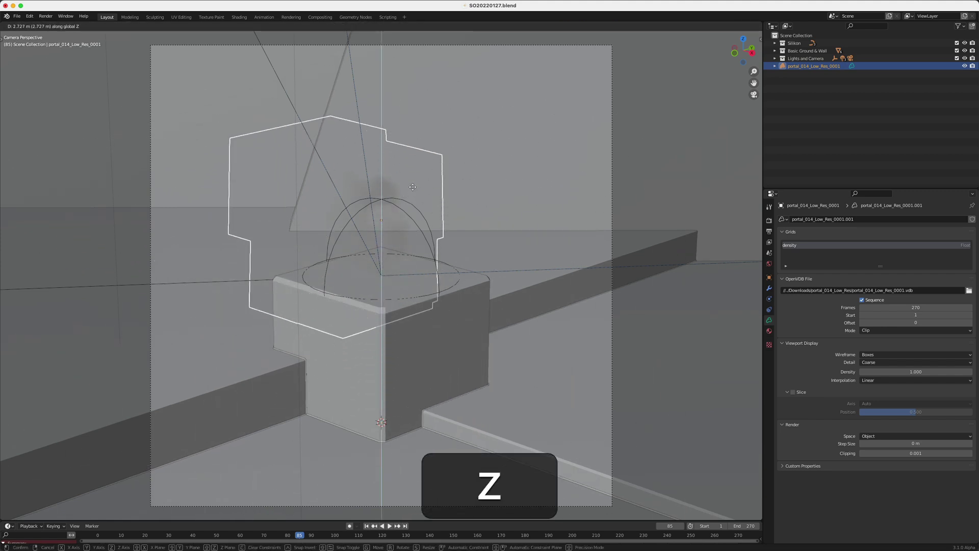
pyautogui.click(414, 179)
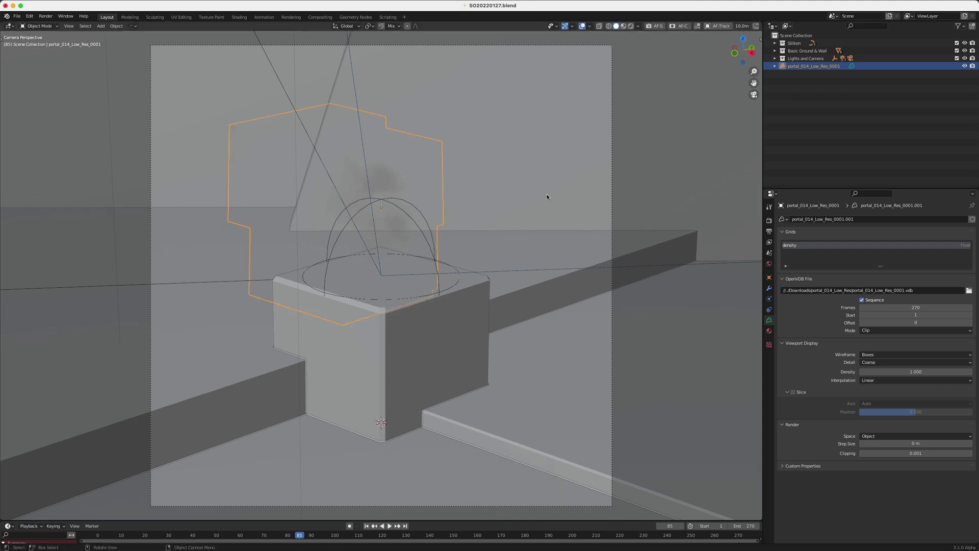
pyautogui.press('r')
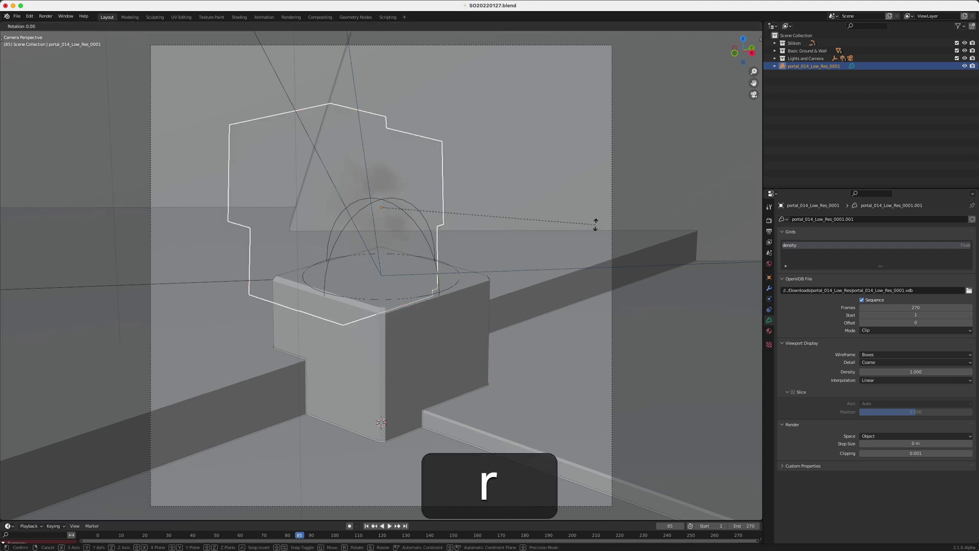
pyautogui.press('z')
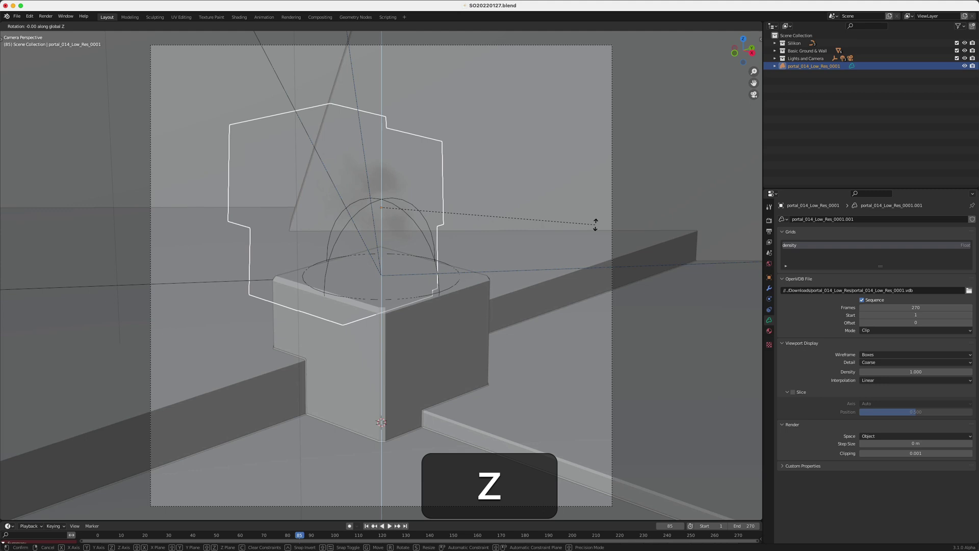
pyautogui.press('ctrl')
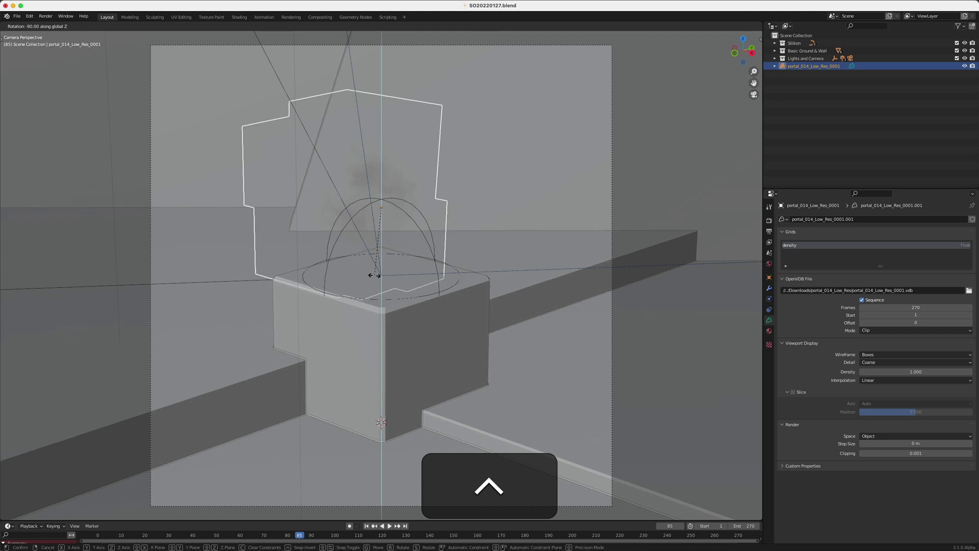
pyautogui.click(374, 274)
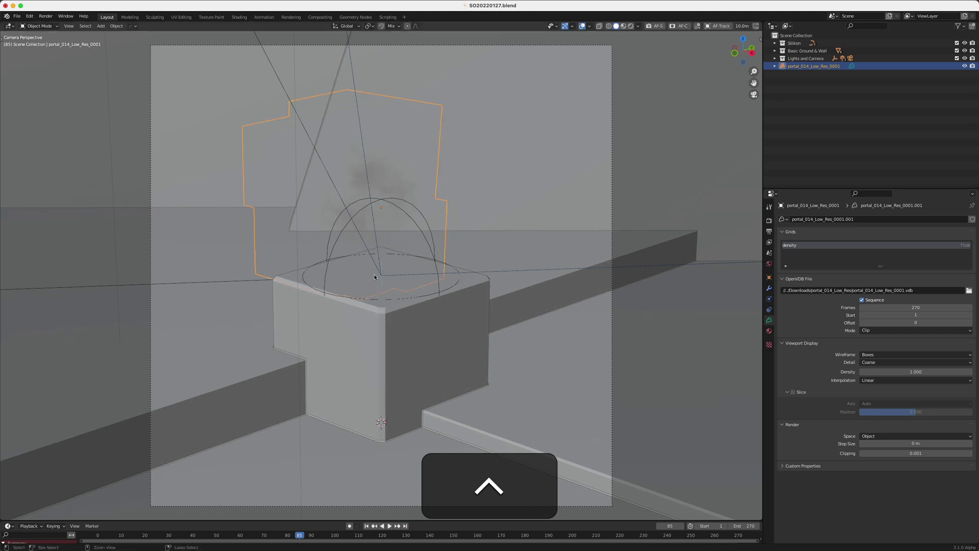
# - Switch the viewport to Rendered shading and return the timeline to frame 1
pyautogui.click(632, 26)
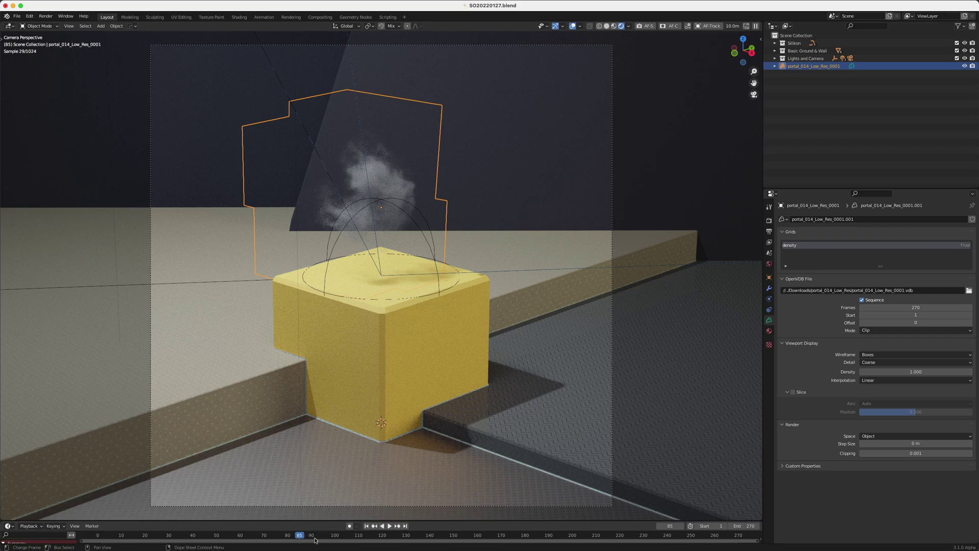
pyautogui.click(366, 526)
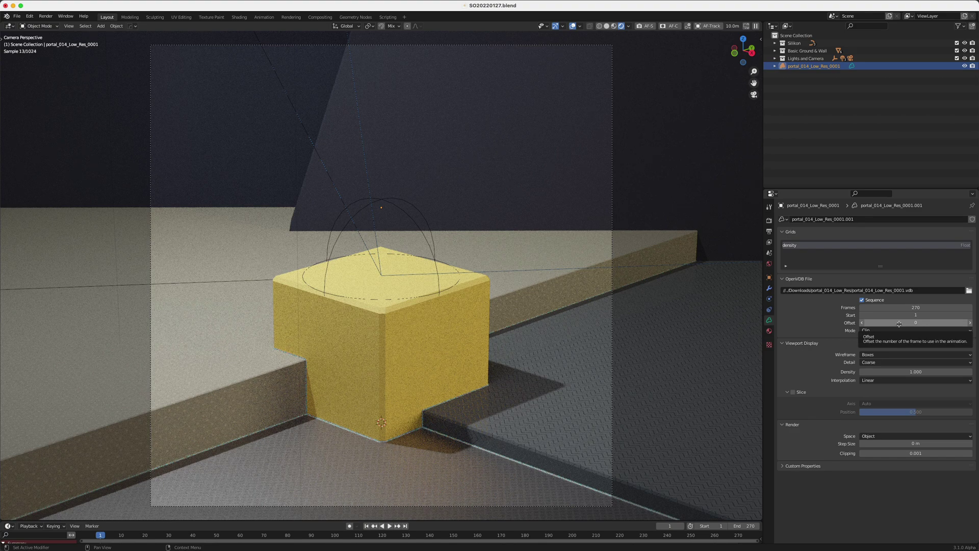
# - Set the OpenVDB sequence Offset to 209 and split the 3D viewport into two areas
pyautogui.moveTo(899, 324); pyautogui.dragTo(918, 324)
pyautogui.moveTo(916, 323)
pyautogui.mouseDown()
pyautogui.moveTo(966, 322)
pyautogui.moveTo(916, 325)
pyautogui.mouseUp()
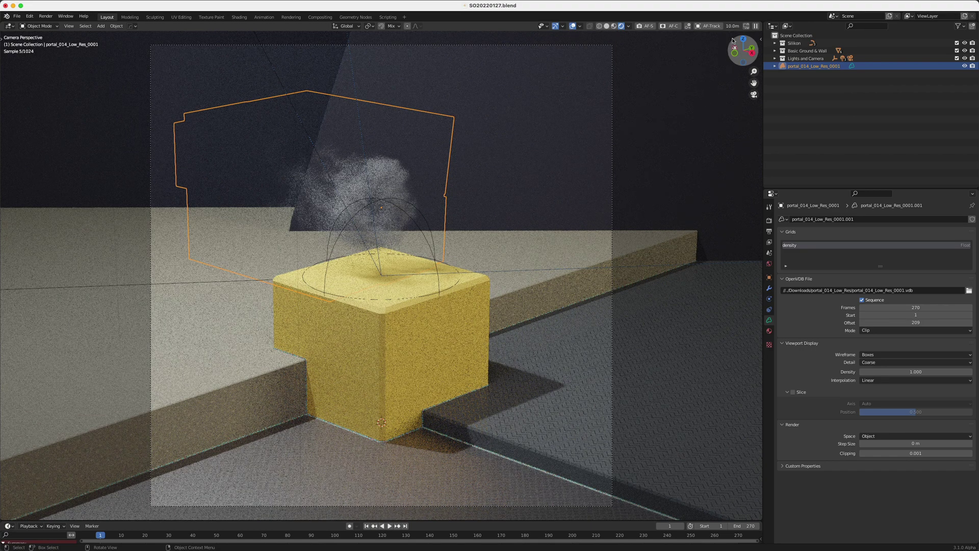
pyautogui.moveTo(762, 23)
pyautogui.mouseDown()
pyautogui.moveTo(681, 51)
pyautogui.moveTo(557, 71)
pyautogui.moveTo(316, 84)
pyautogui.mouseUp()
# - Turn the new area into a Shader Editor and add a new material for the smoke
pyautogui.click(325, 26)
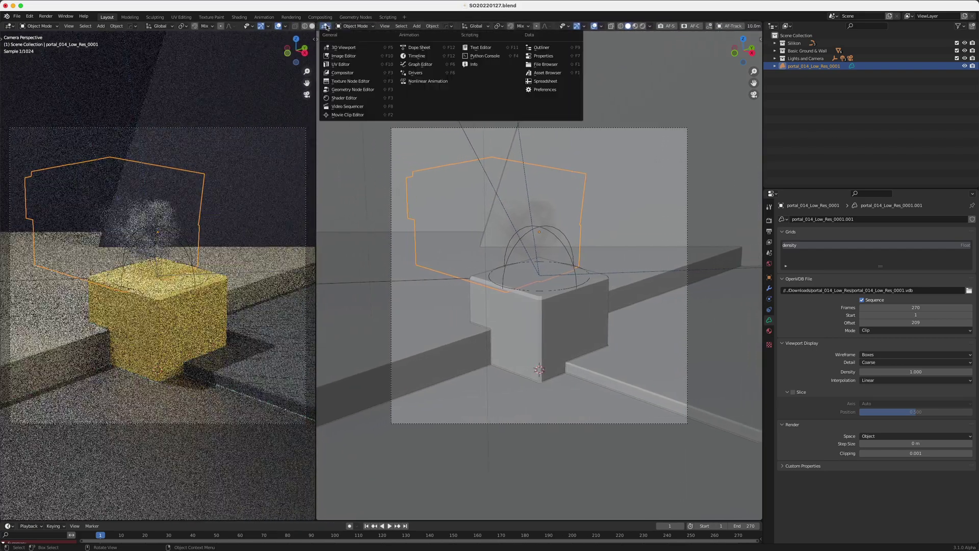
pyautogui.click(344, 97)
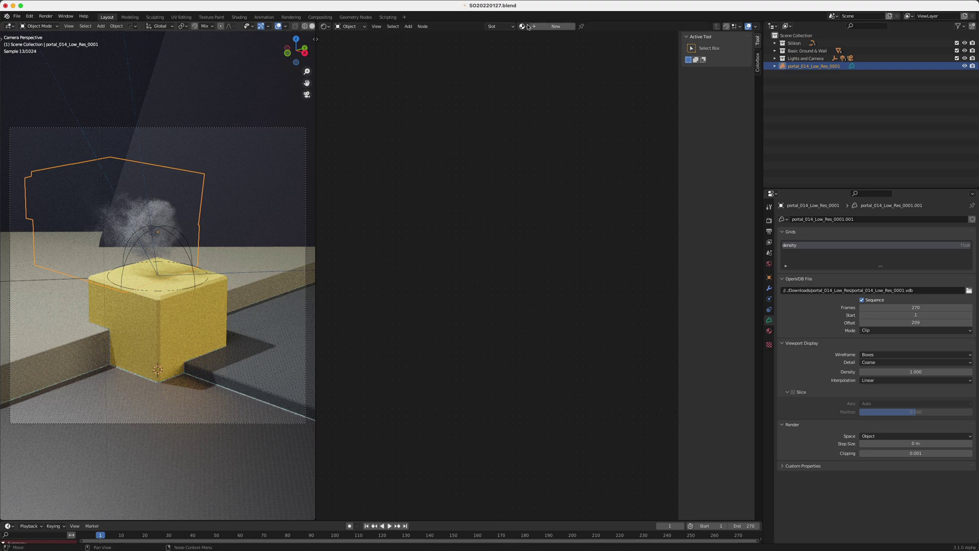
pyautogui.click(545, 28)
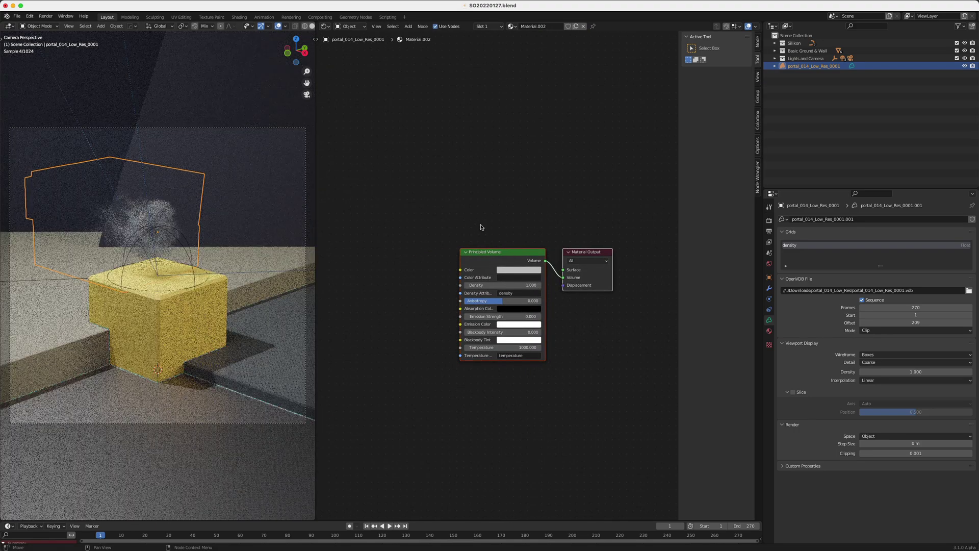
pyautogui.scroll(1, 489, 251)
pyautogui.moveTo(523, 220); pyautogui.dragTo(564, 197, button='middle')
pyautogui.press('n')
pyautogui.scroll(2, 592, 197)
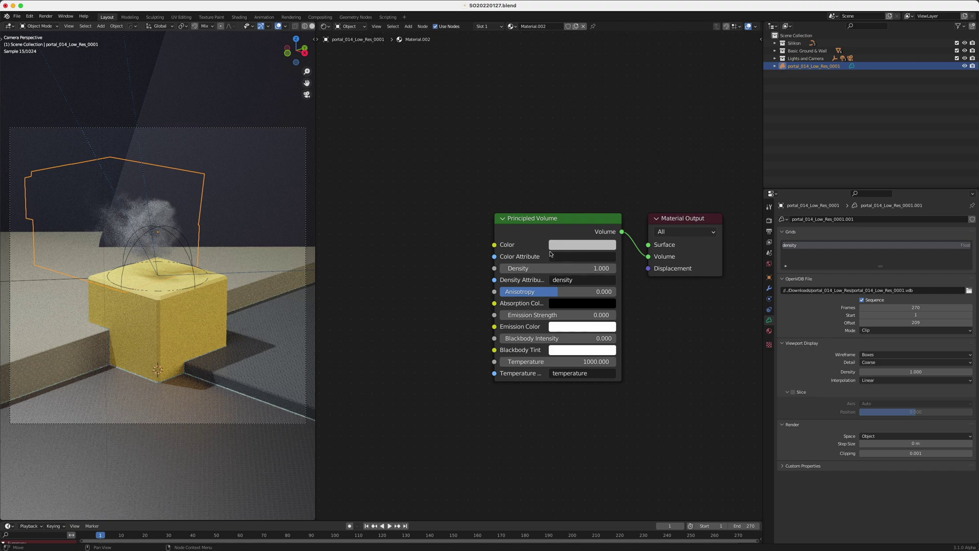
# - Set the Principled Volume colour to purple and its Density to 10
pyautogui.click(597, 245)
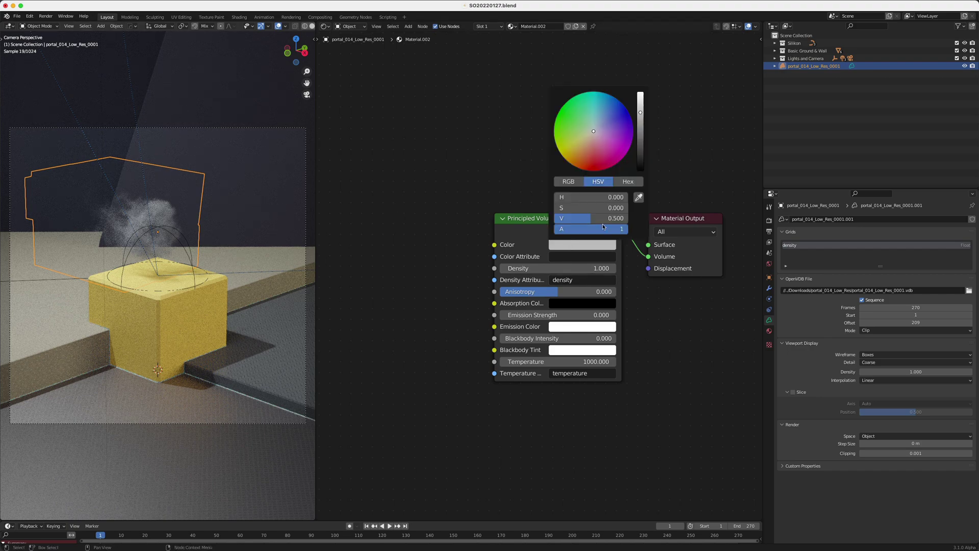
pyautogui.moveTo(594, 131); pyautogui.dragTo(618, 132)
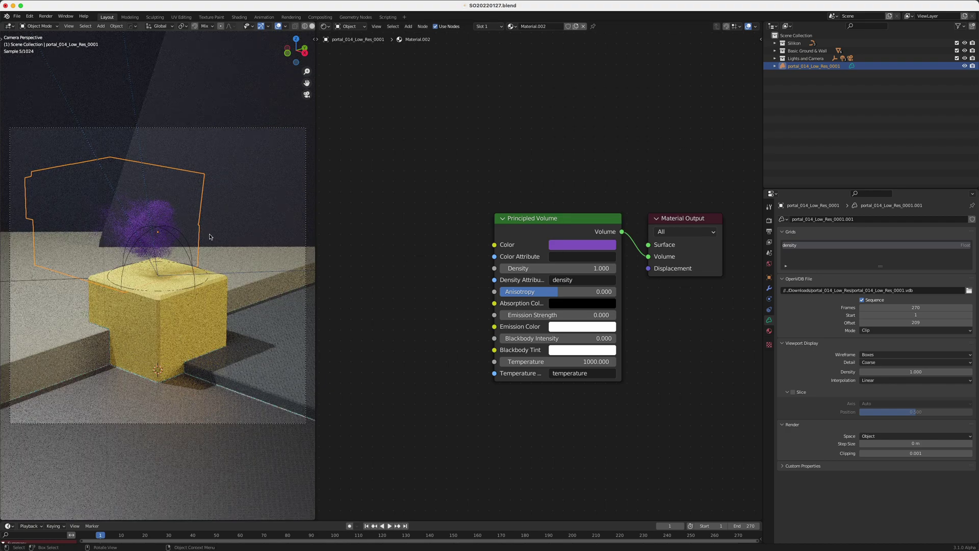
pyautogui.moveTo(531, 268); pyautogui.dragTo(577, 268)
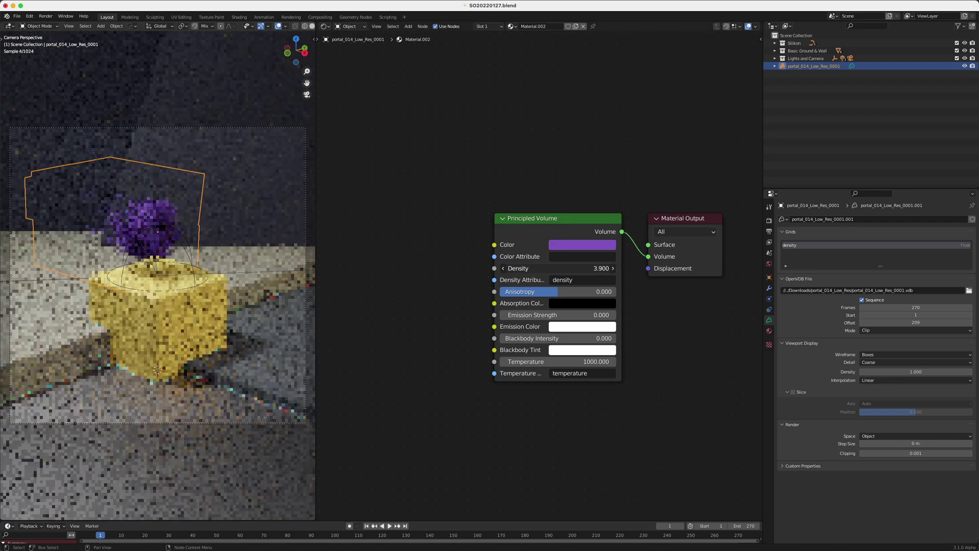
pyautogui.click(531, 268)
pyautogui.write('10')
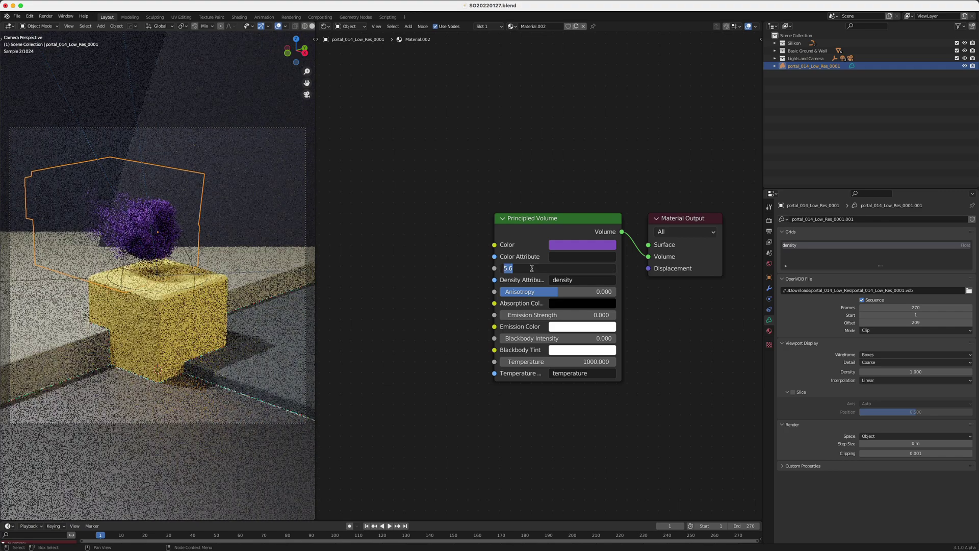
pyautogui.press('Return')
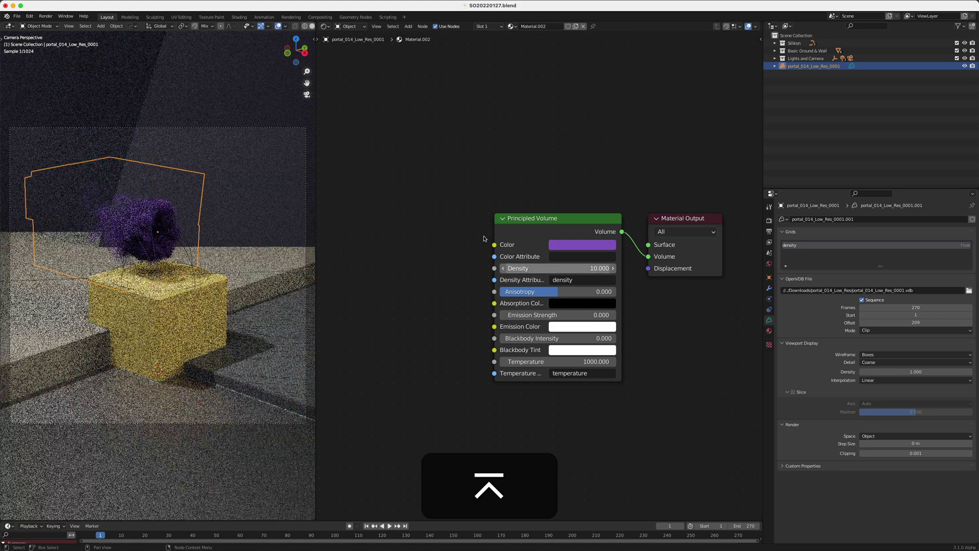